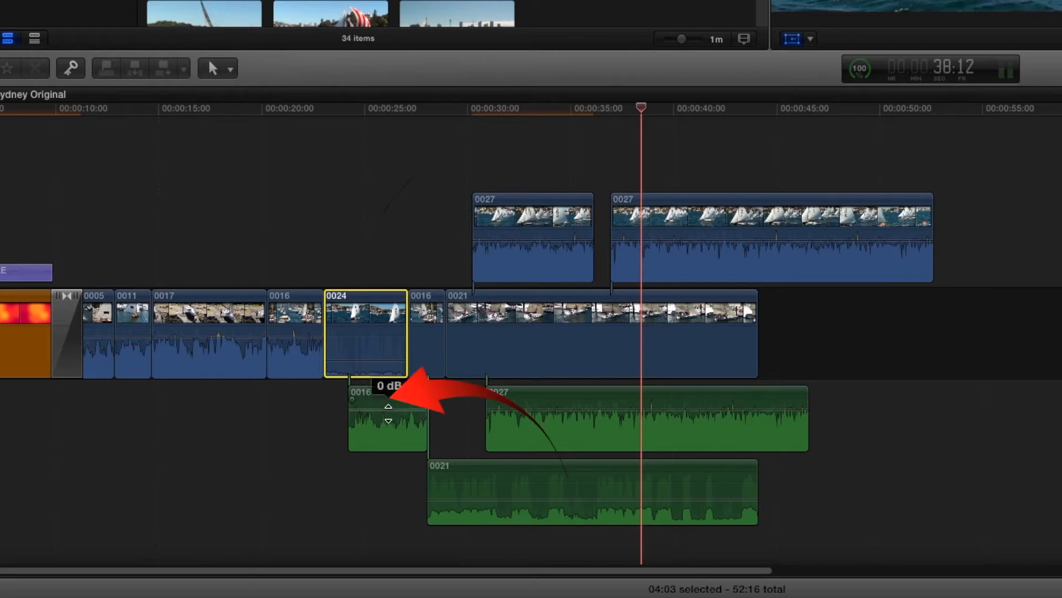
{"action": "left_click", "coordinate": [419, 403]}
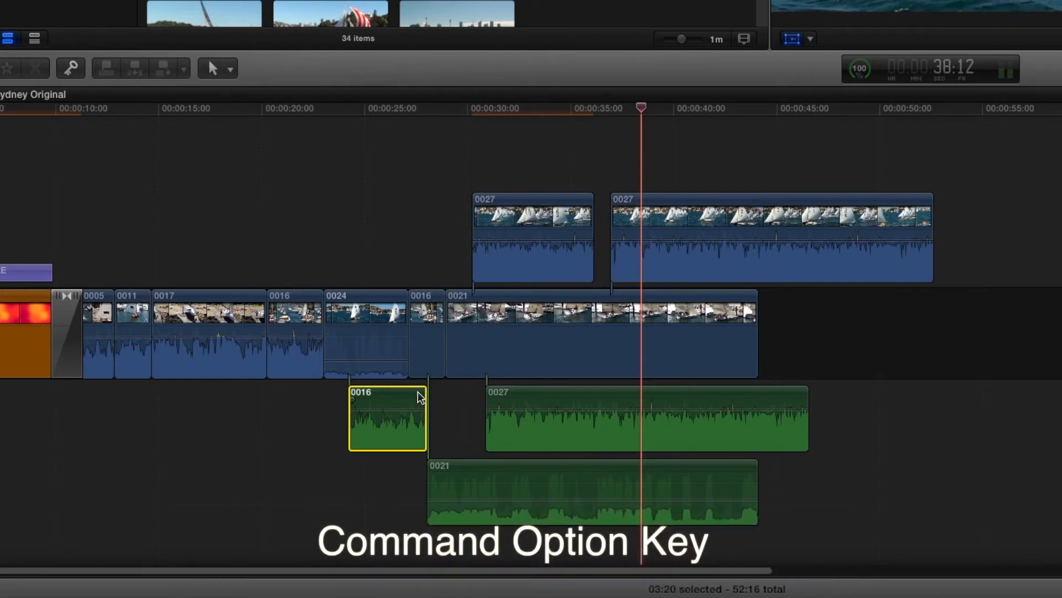
{"action": "left_click", "coordinate": [419, 392], "text": "alt+super"}
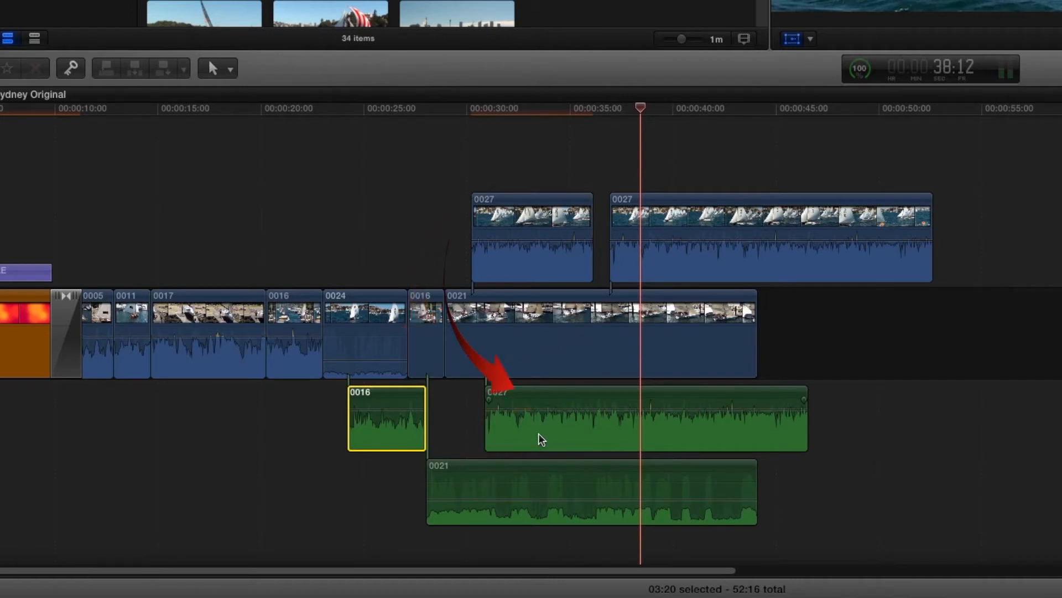
- Duplicate the shorter connected 0027 clip directly above the original, keeping the same start time
{"action": "left_click", "coordinate": [536, 220]}
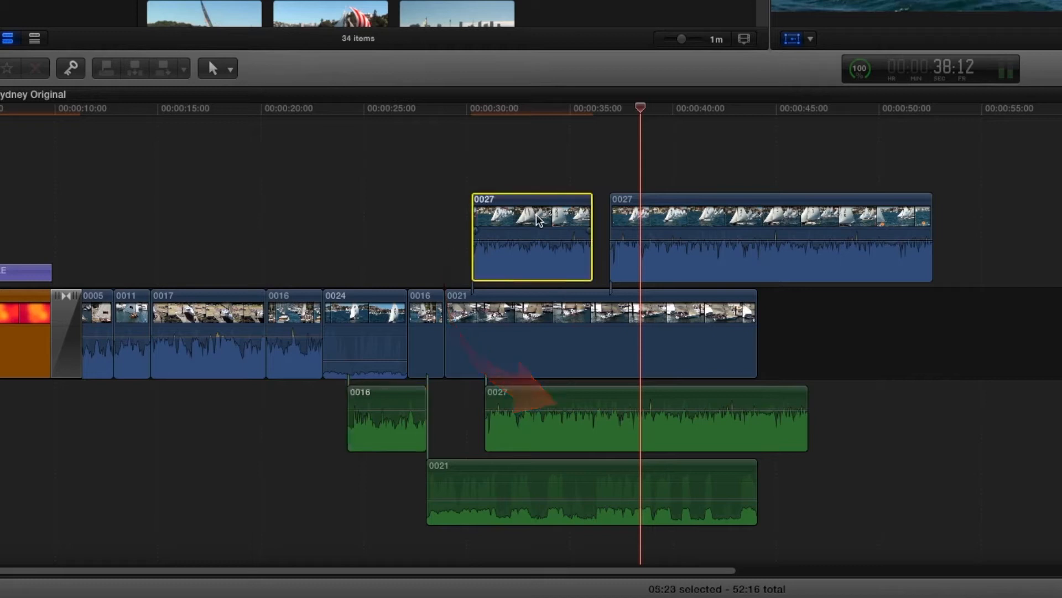
{"action": "left_click_drag", "start_coordinate": [538, 237], "coordinate": [543, 151]}
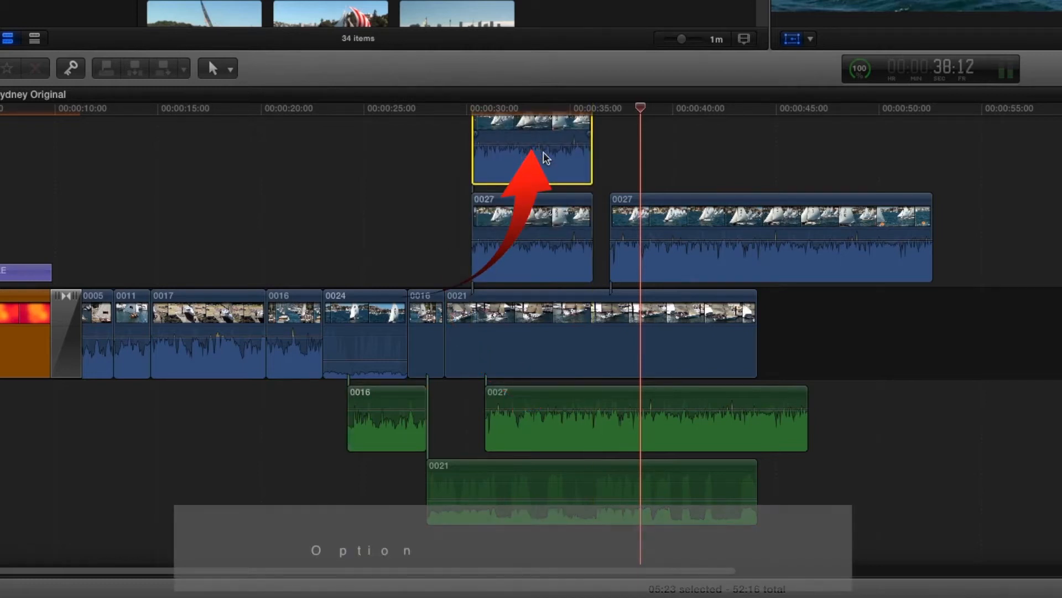
{"action": "scroll", "coordinate": [533, 159], "scroll_direction": "up", "scroll_amount": 3}
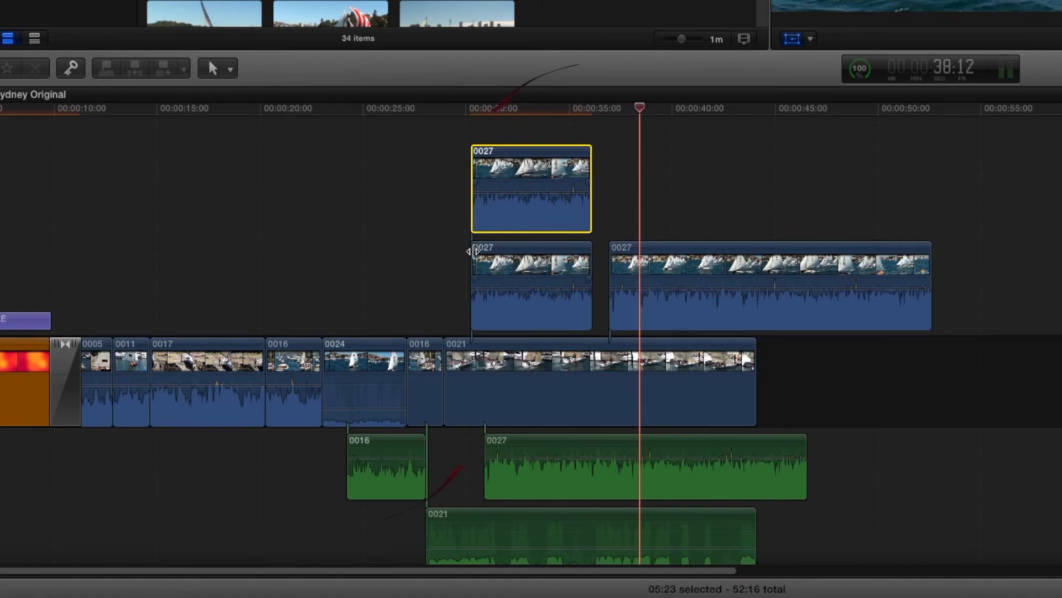
- Move the duplicated 0027 clip to start at about 28 seconds and set its connection point on clip 0021
{"action": "left_click_drag", "start_coordinate": [500, 208], "coordinate": [539, 211]}
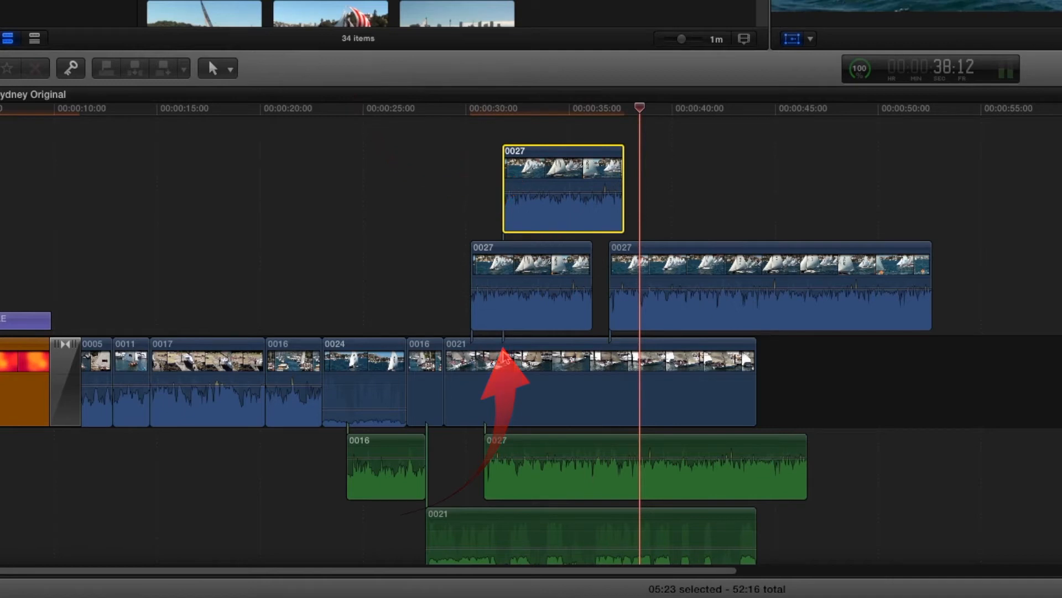
{"action": "left_click_drag", "start_coordinate": [556, 210], "coordinate": [488, 208]}
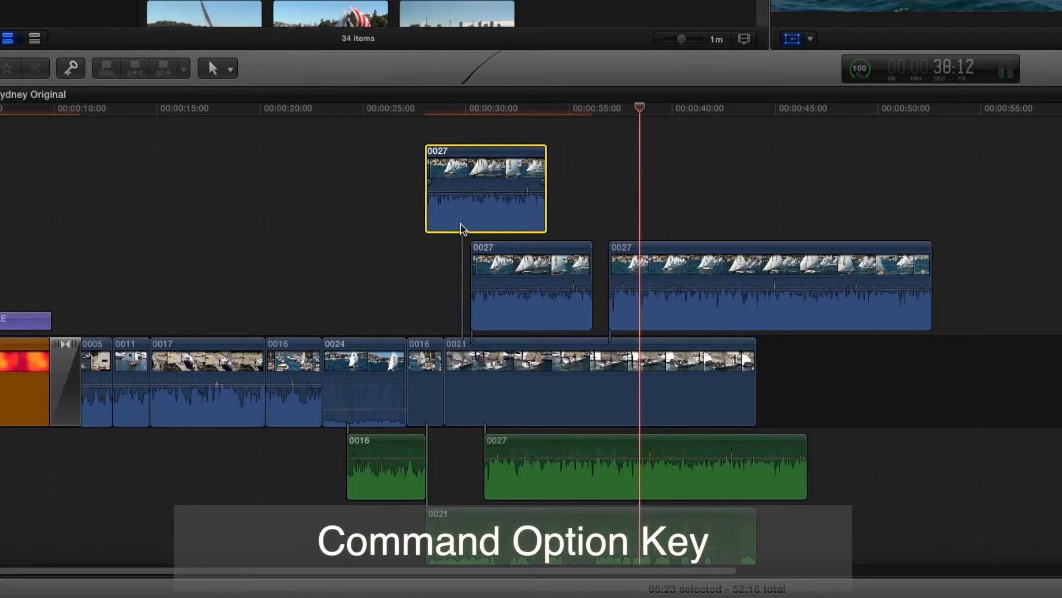
{"action": "left_click", "coordinate": [466, 337], "text": "alt+super"}
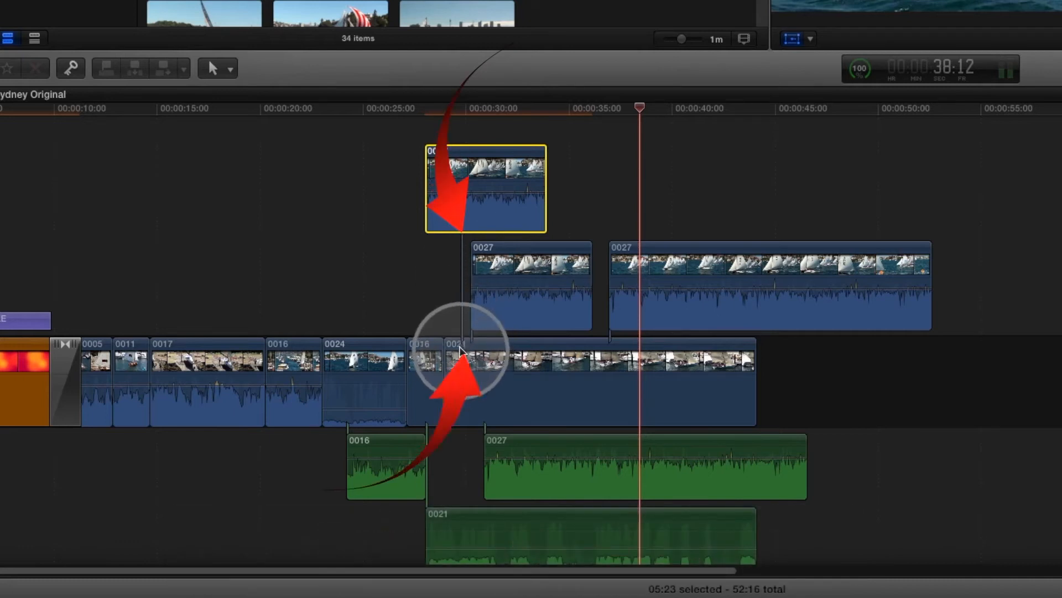
- Replace clip 0021 in the primary storyline with a gap, keeping the connected clips in place, and select that gap
{"action": "left_click", "coordinate": [556, 360]}
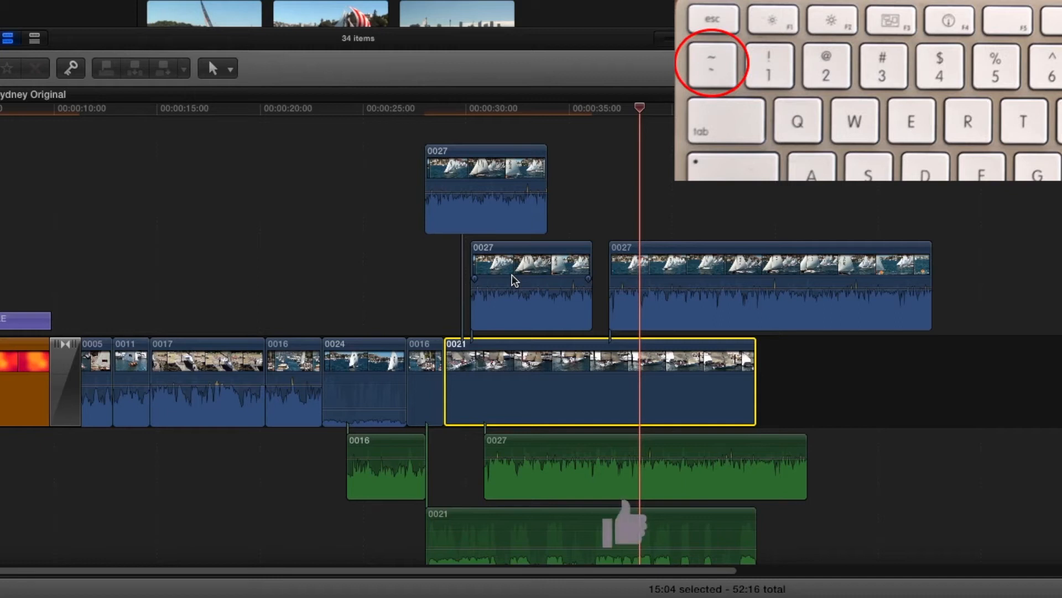
{"action": "left_click", "coordinate": [547, 365]}
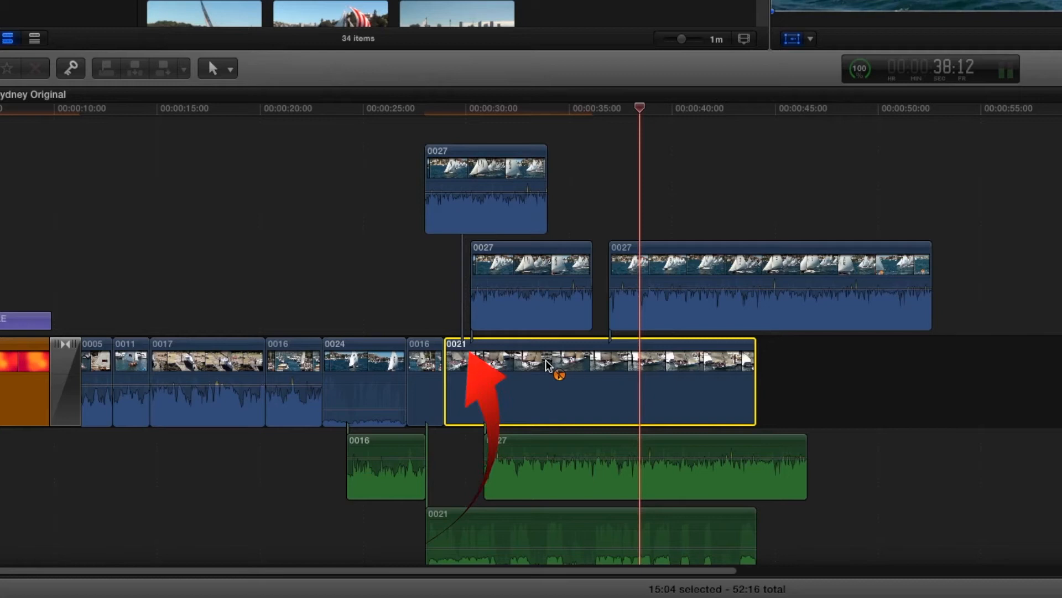
{"action": "key", "text": "shift+Delete"}
{"action": "left_click", "coordinate": [505, 231]}
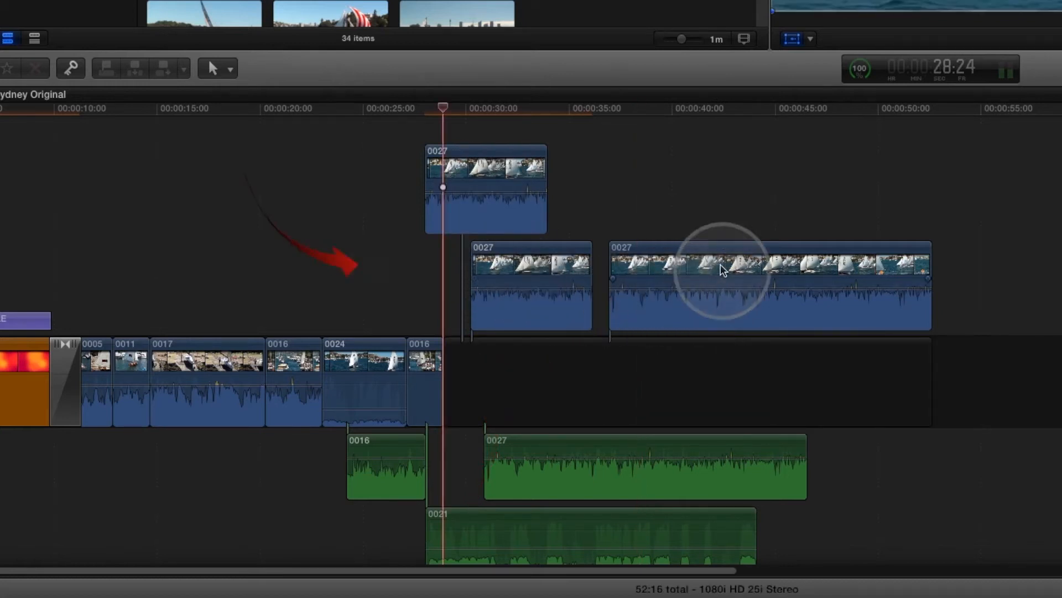
{"action": "left_click", "coordinate": [676, 364]}
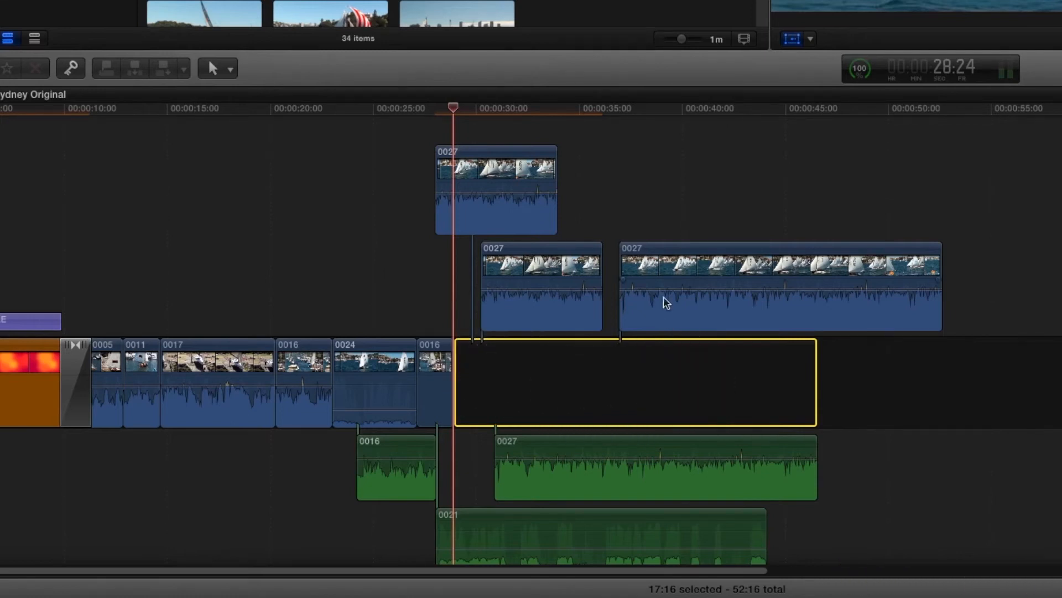
- Try the longer connected 0027 clip at the end of the primary storyline, and place it connected directly after the shorter 0027 clip
{"action": "left_click_drag", "start_coordinate": [842, 270], "coordinate": [1061, 382]}
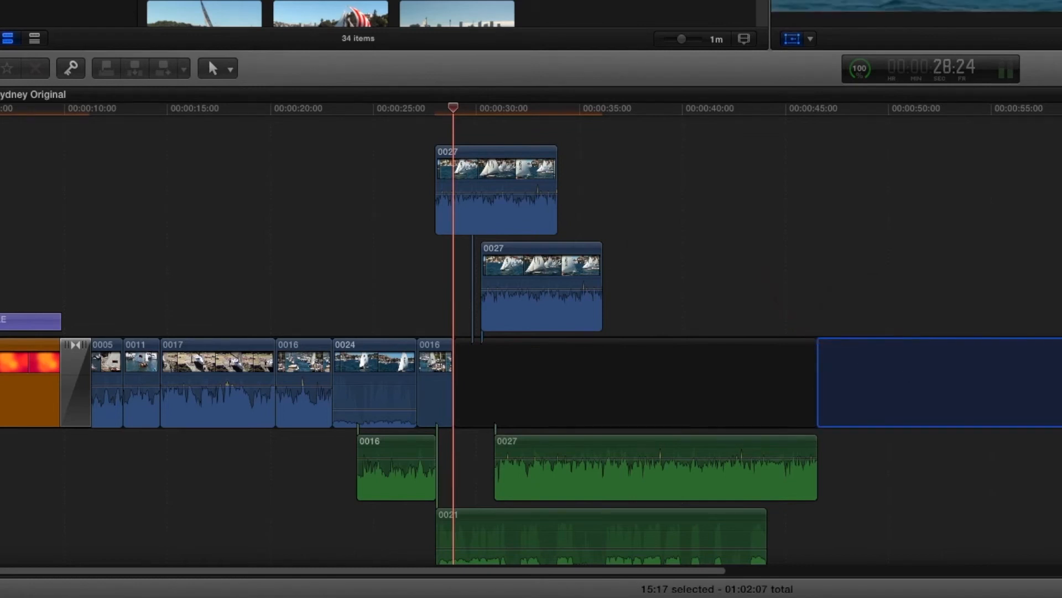
{"action": "left_click_drag", "start_coordinate": [1061, 382], "coordinate": [968, 332]}
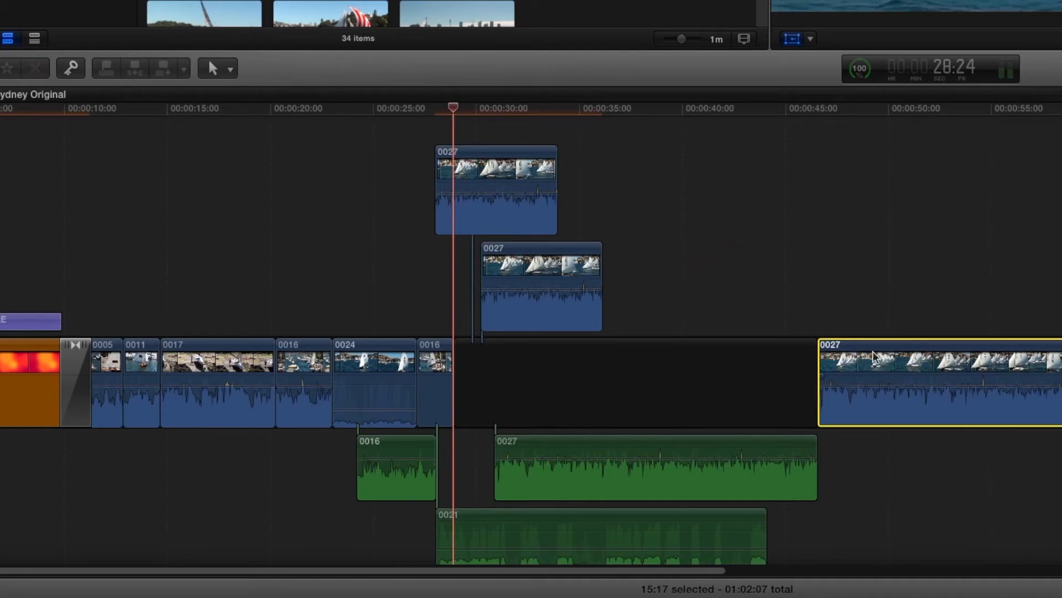
{"action": "left_click_drag", "start_coordinate": [809, 367], "coordinate": [763, 382]}
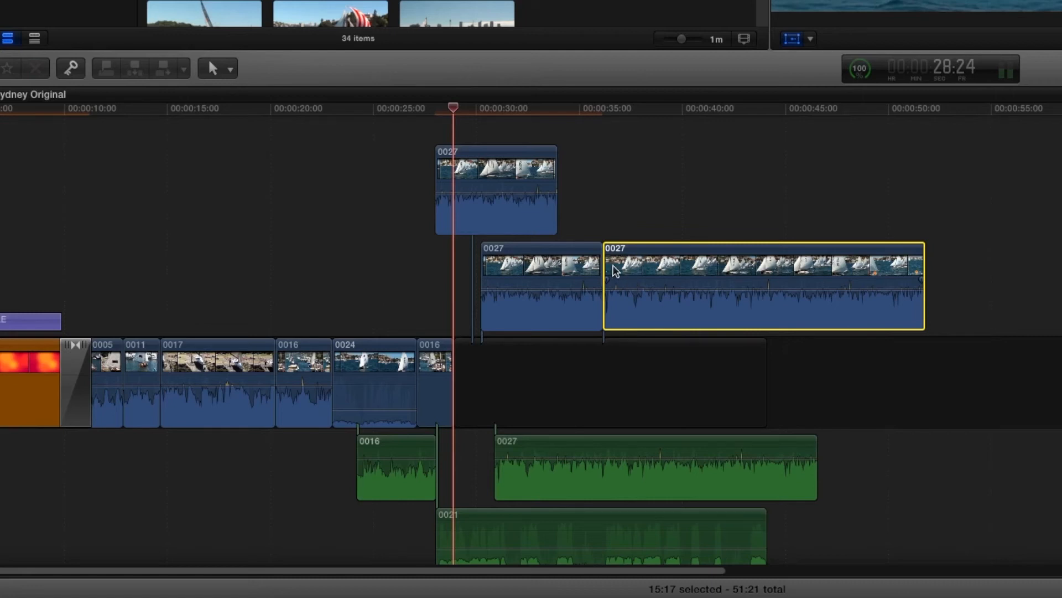
- Group the two adjacent connected 0027 clips into a secondary storyline and clear the selection
{"action": "left_click", "coordinate": [562, 268], "text": "super"}
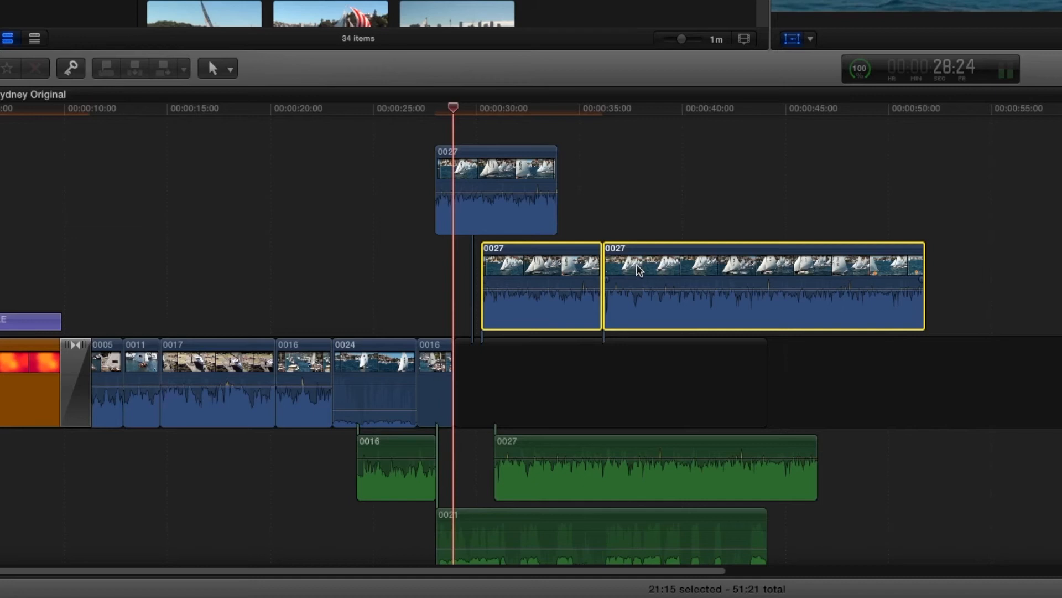
{"action": "key", "text": "super+g"}
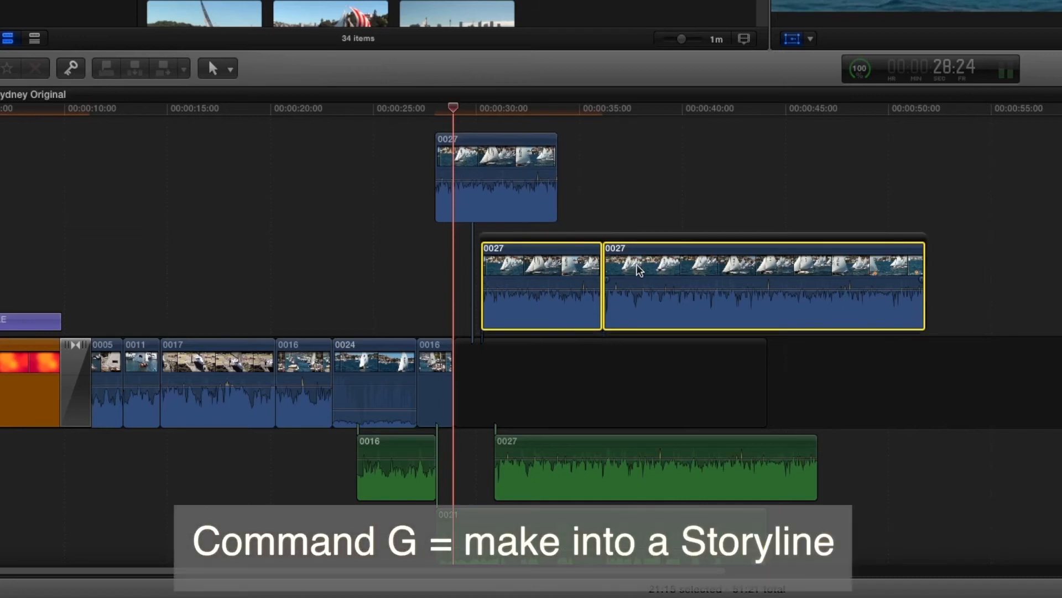
{"action": "scroll", "coordinate": [636, 264], "scroll_direction": "left", "scroll_amount": 2}
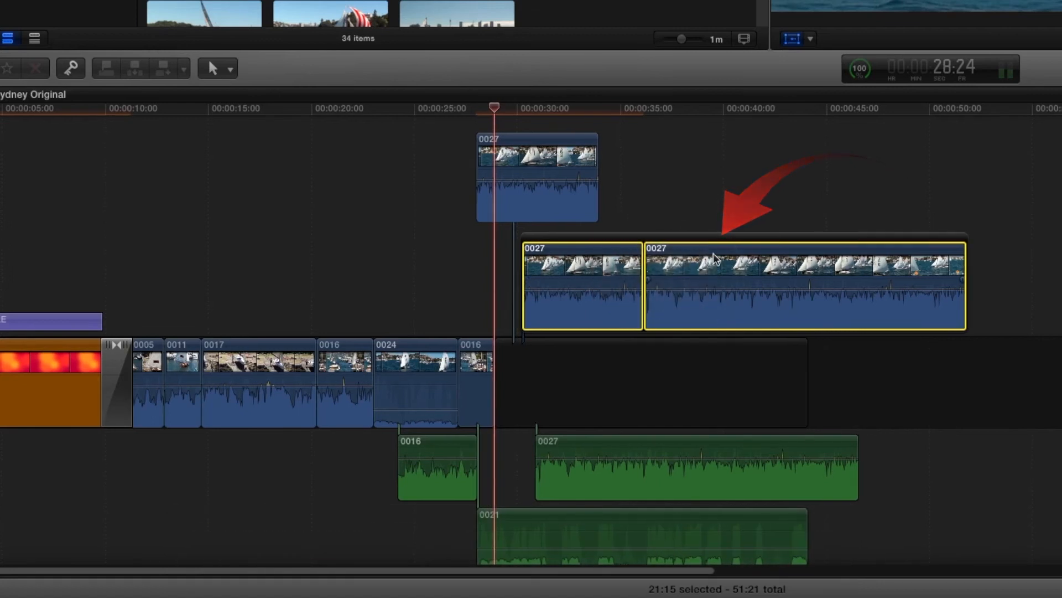
{"action": "left_click", "coordinate": [754, 176]}
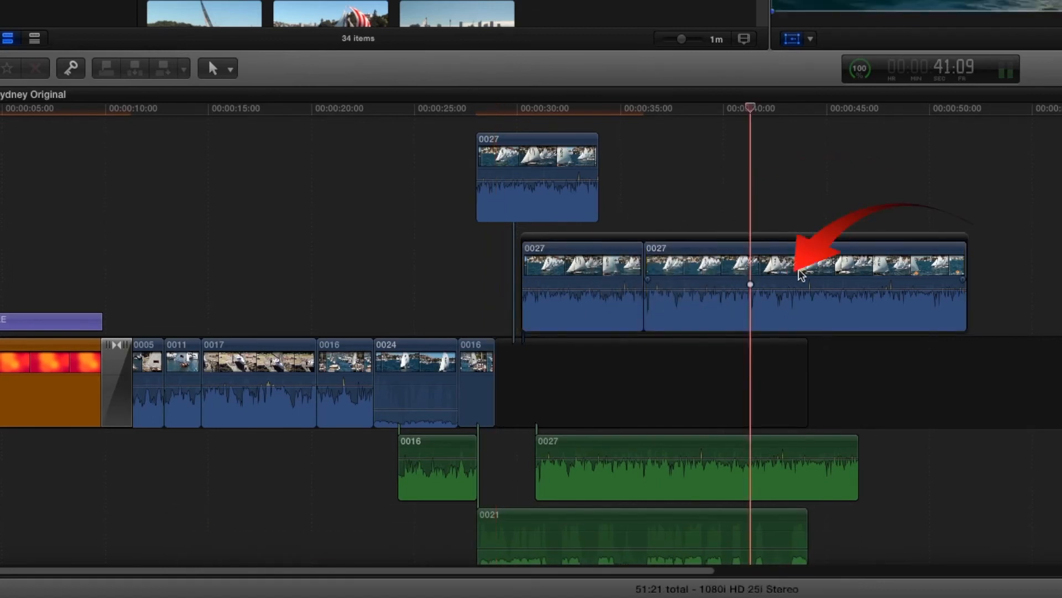
- Move the whole secondary storyline of 0027 clips later, to start at about 35 seconds above the gap
{"action": "left_click_drag", "start_coordinate": [730, 267], "coordinate": [790, 269]}
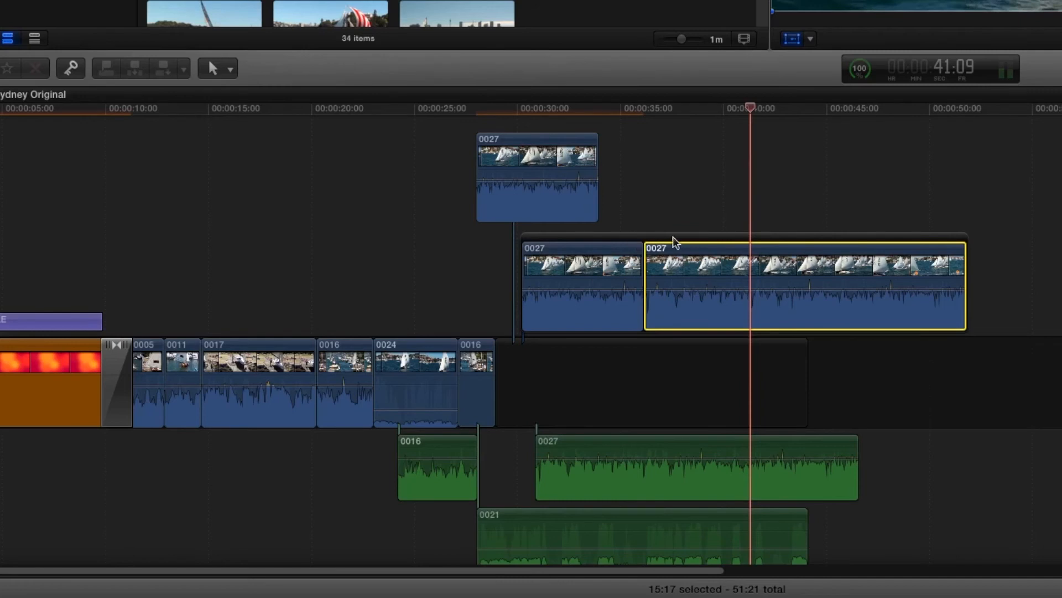
{"action": "left_click", "coordinate": [888, 239]}
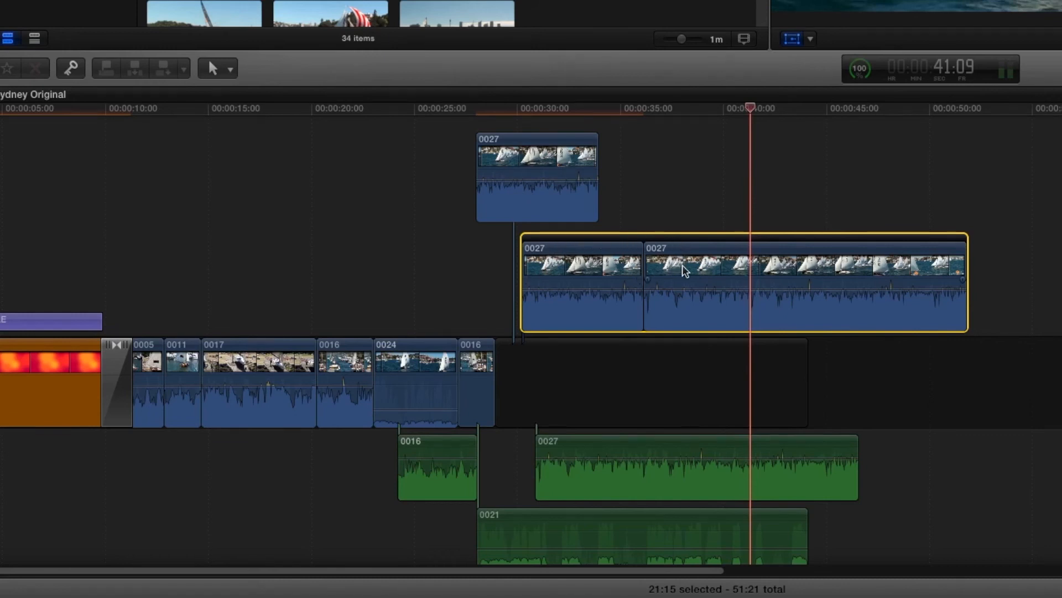
{"action": "mouse_move", "coordinate": [640, 241]}
{"action": "left_mouse_down"}
{"action": "mouse_move", "coordinate": [743, 240]}
{"action": "mouse_move", "coordinate": [768, 176]}
{"action": "mouse_move", "coordinate": [837, 185]}
{"action": "mouse_move", "coordinate": [526, 151]}
{"action": "mouse_move", "coordinate": [513, 138]}
{"action": "mouse_move", "coordinate": [467, 147]}
{"action": "mouse_move", "coordinate": [772, 210]}
{"action": "mouse_move", "coordinate": [938, 288]}
{"action": "left_mouse_up"}
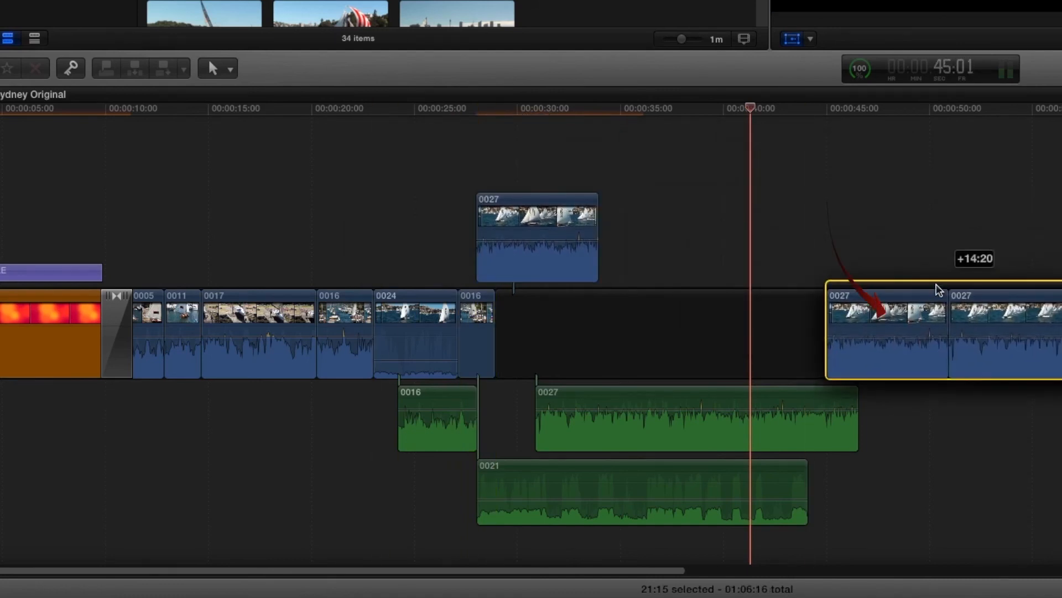
{"action": "left_click_drag", "start_coordinate": [937, 284], "coordinate": [936, 284]}
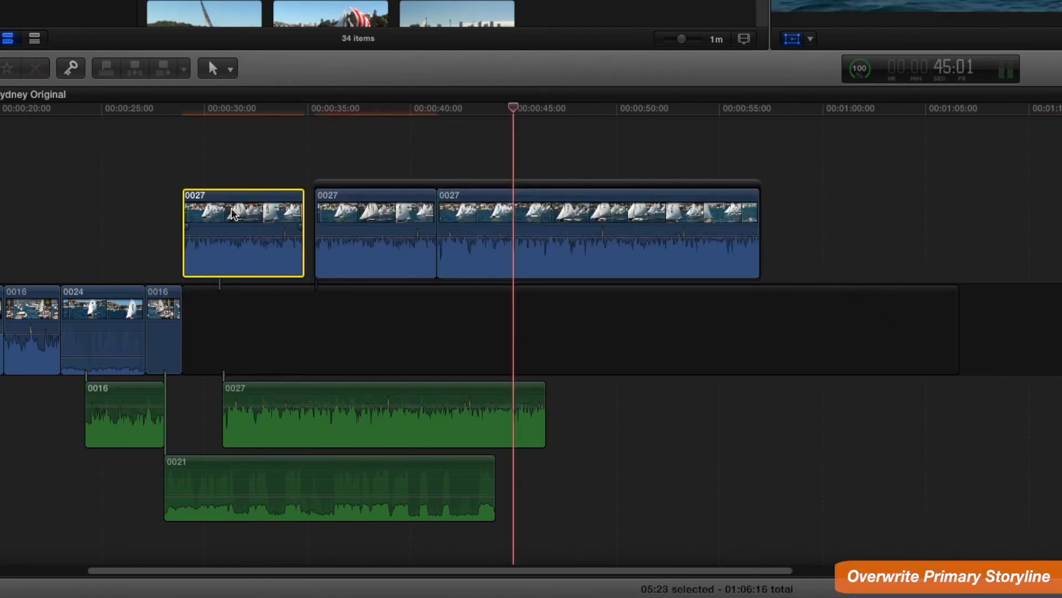
- Overwrite the single connected 0027 clip at the start of the gap into the primary storyline
{"action": "right_click", "coordinate": [232, 214]}
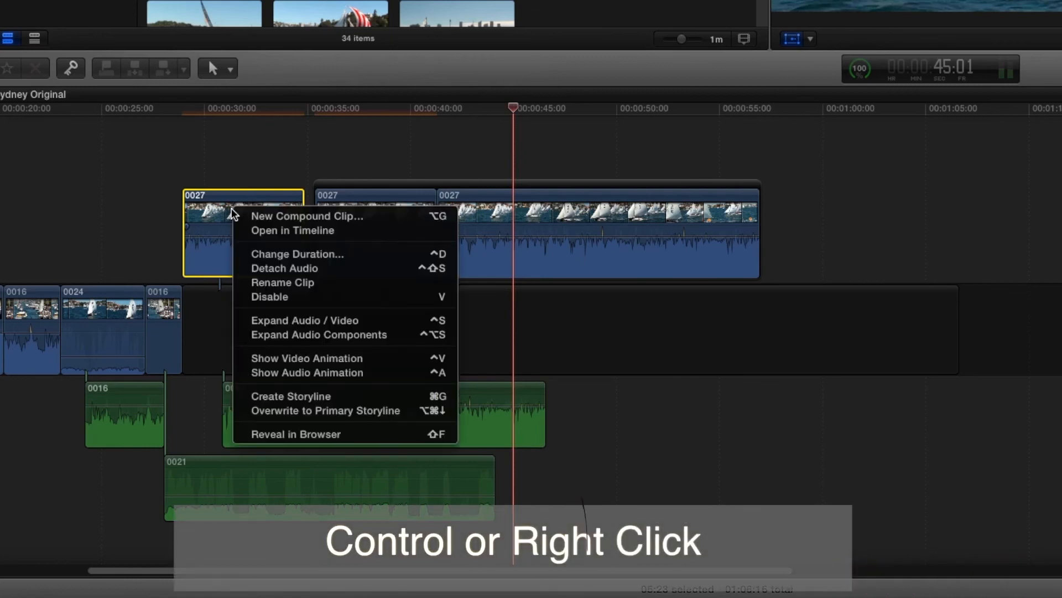
{"action": "left_click", "coordinate": [319, 416]}
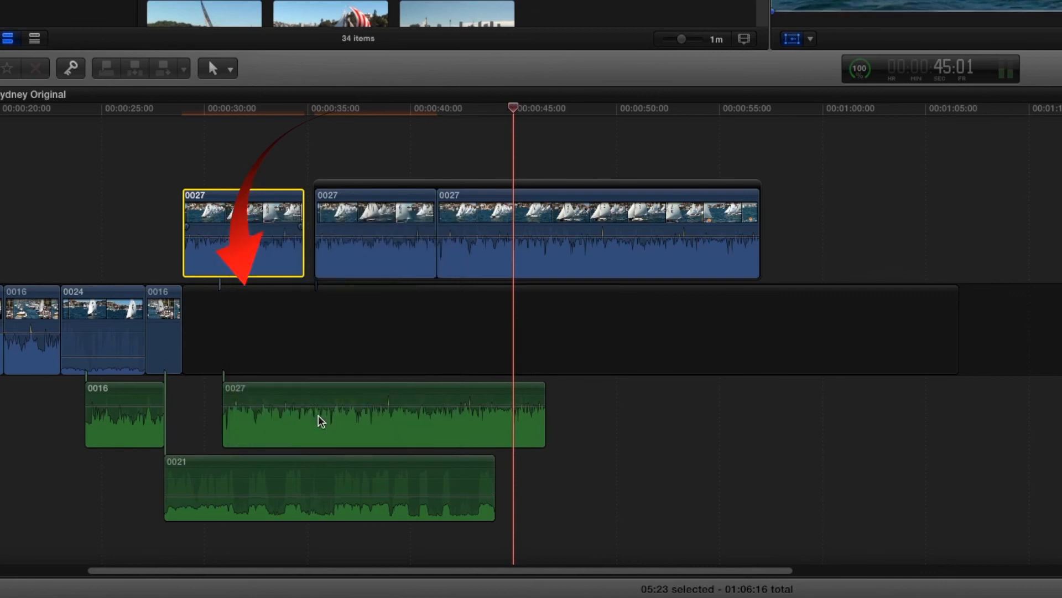
{"action": "left_click", "coordinate": [414, 187]}
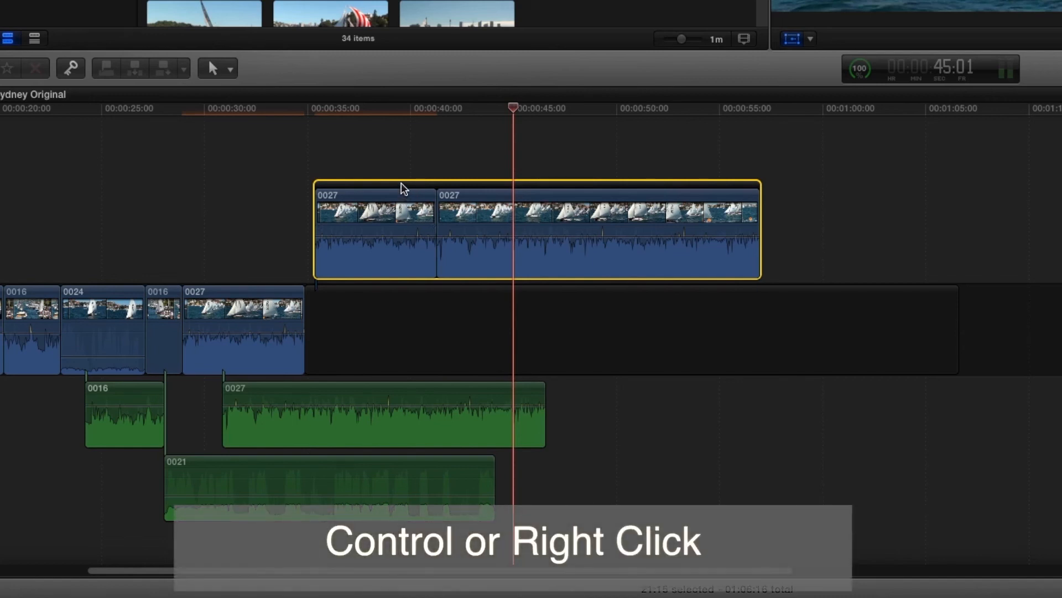
{"action": "right_click", "coordinate": [383, 217]}
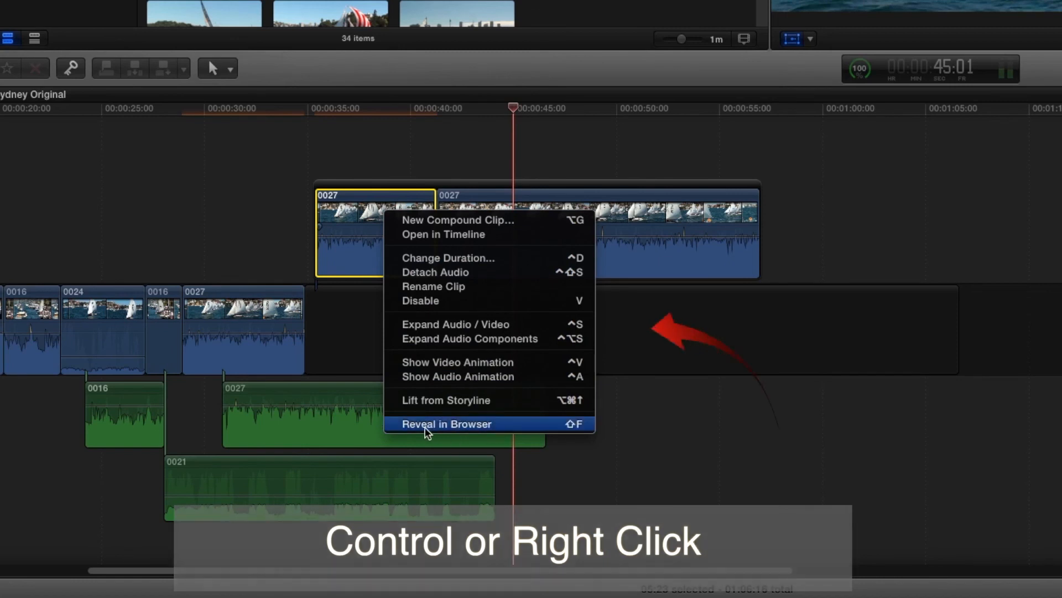
{"action": "left_click", "coordinate": [326, 142]}
- Move the secondary storyline's 0027 clips to the end of the primary storyline and delete the gap before them
{"action": "left_click", "coordinate": [344, 183]}
{"action": "left_click_drag", "start_coordinate": [342, 182], "coordinate": [1025, 303]}
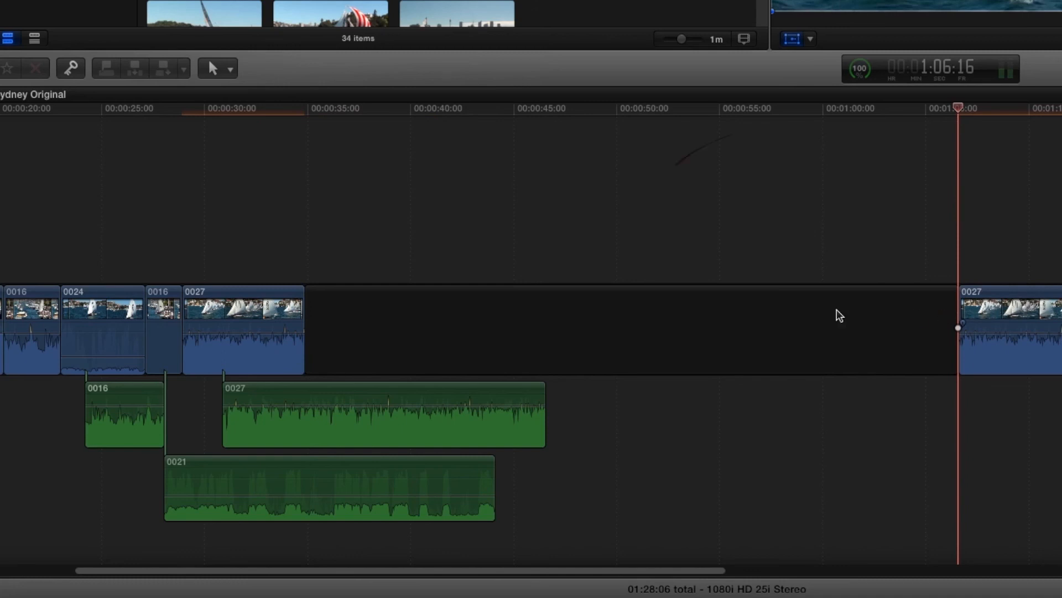
{"action": "left_click", "coordinate": [769, 314]}
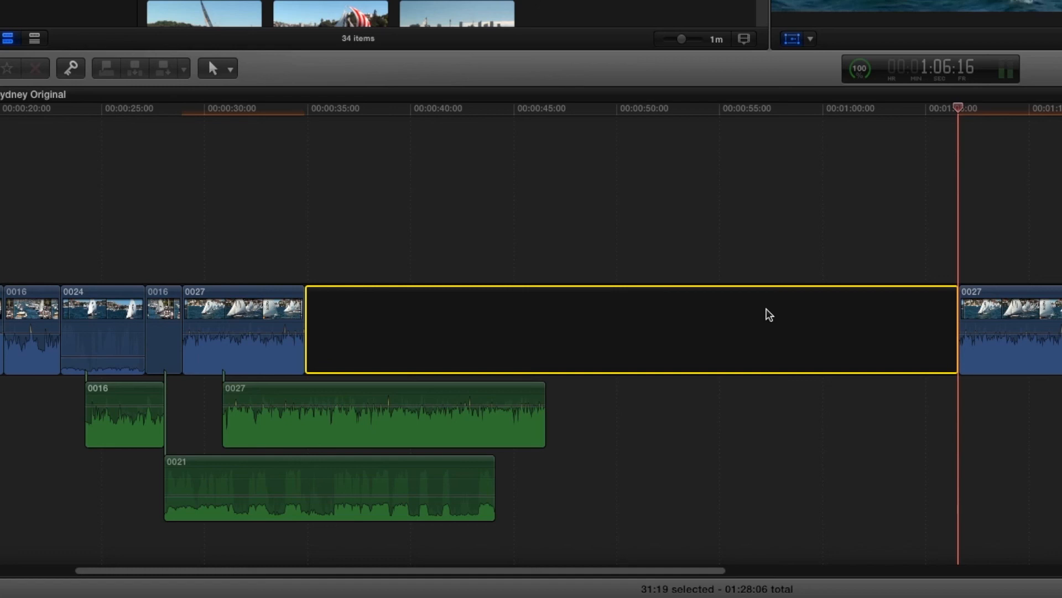
{"action": "key", "text": "Delete"}
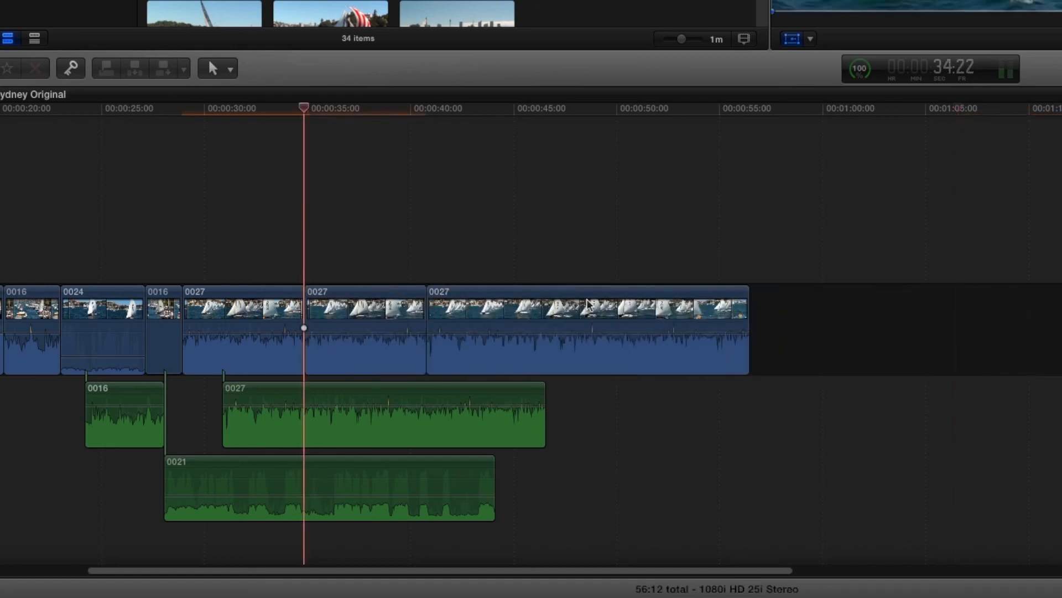